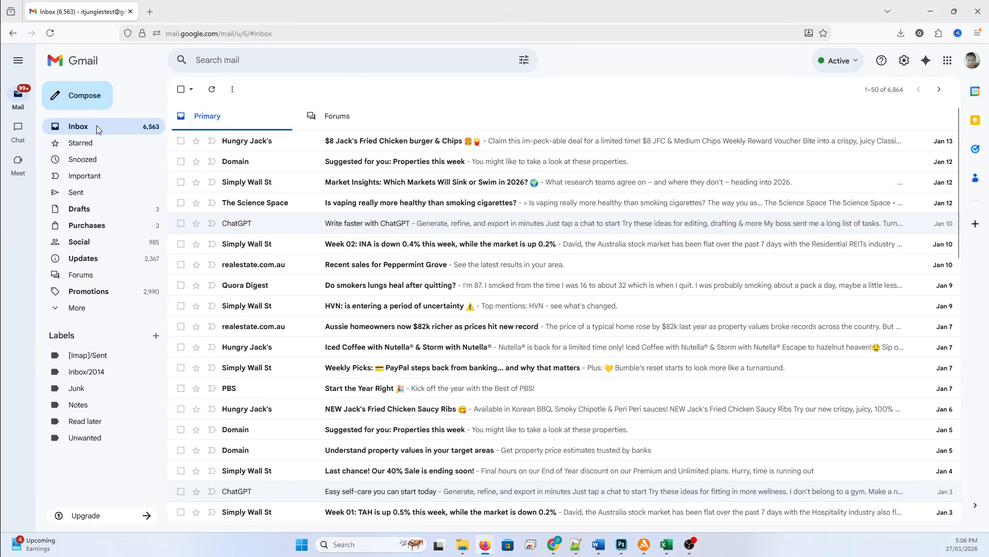
Select all conversations in the Primary category, expand the full mailbox folder list, and clear the selection
left_click(180, 91)
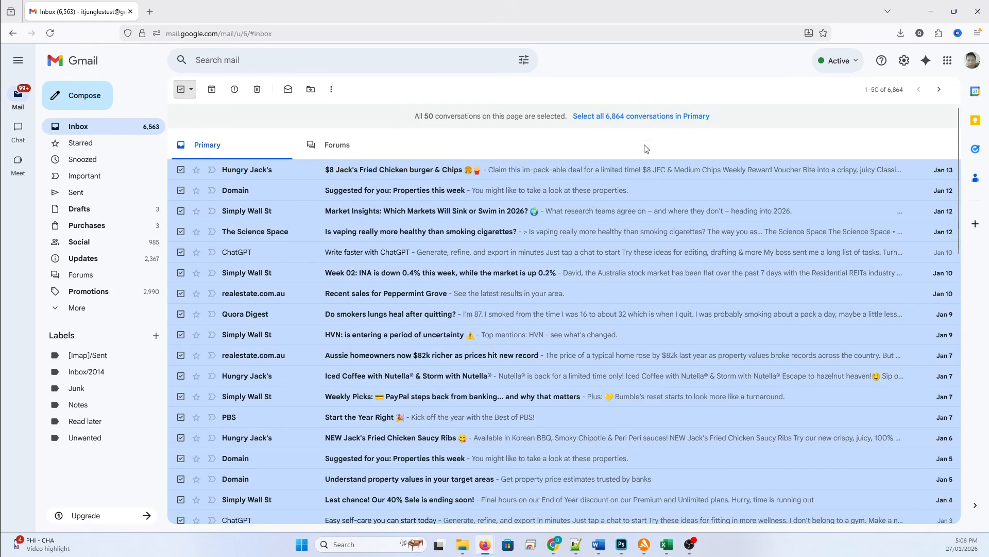
left_click(584, 120)
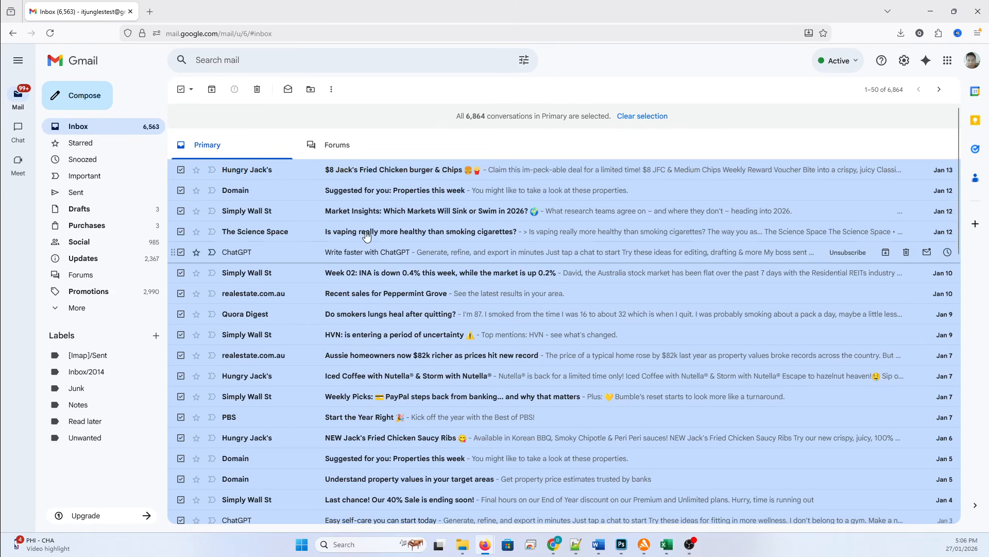
left_click(85, 309)
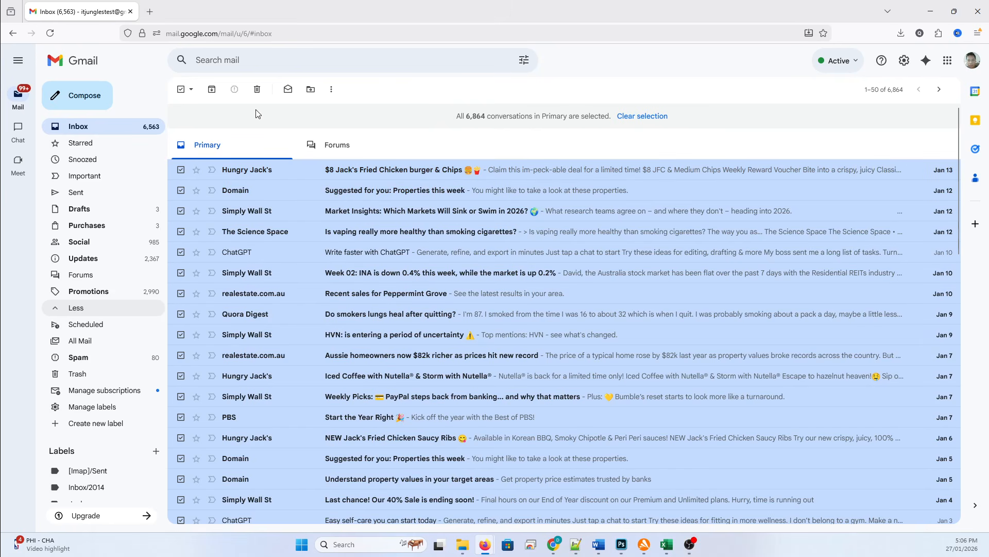
left_click(186, 91)
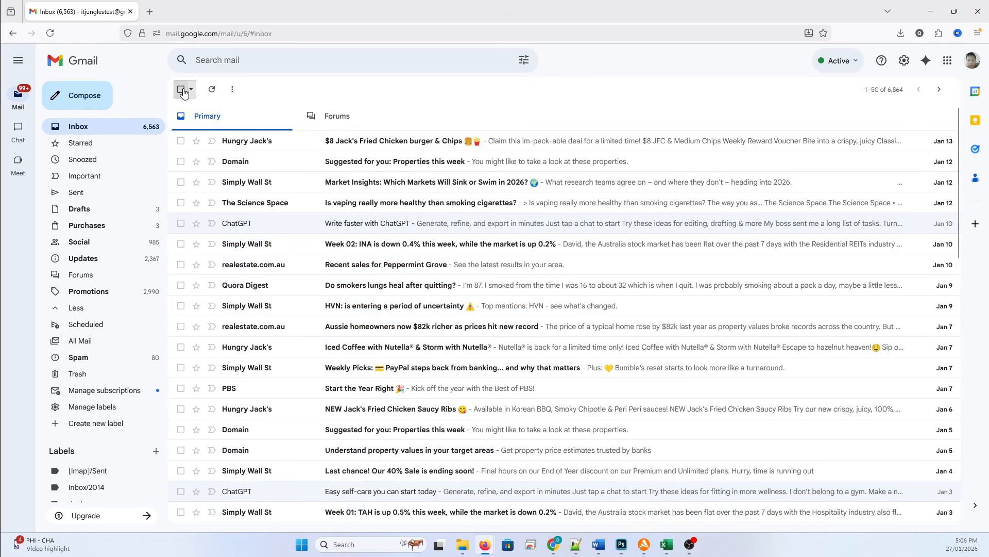
Find all emails from Hungry Jack's, select every conversation that matches the search, and clear the selection
right_click(231, 146)
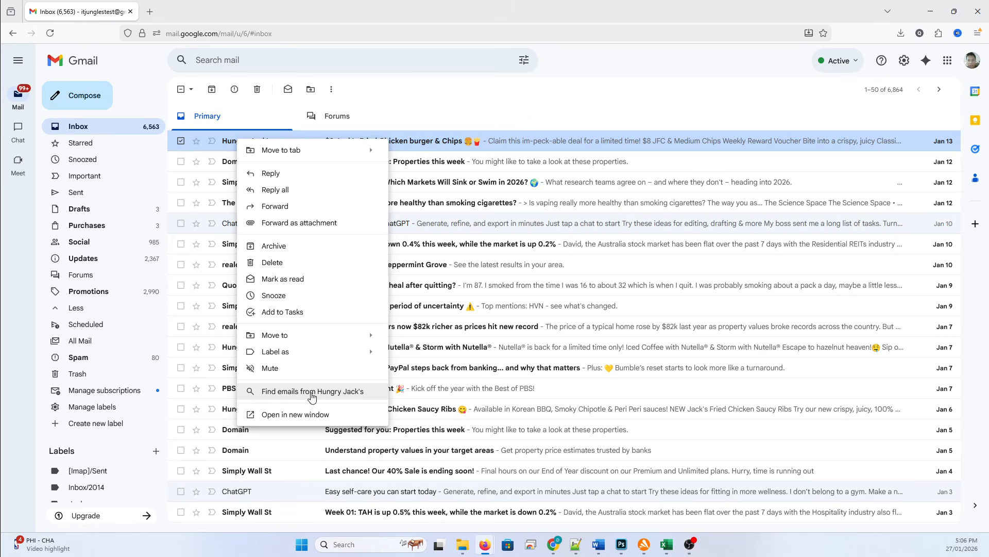
left_click(332, 396)
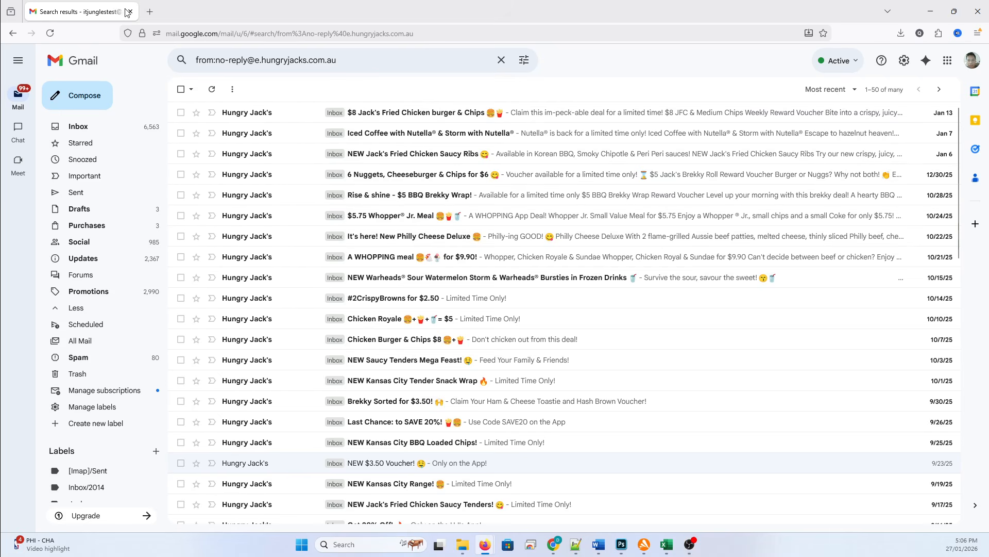
left_click(181, 89)
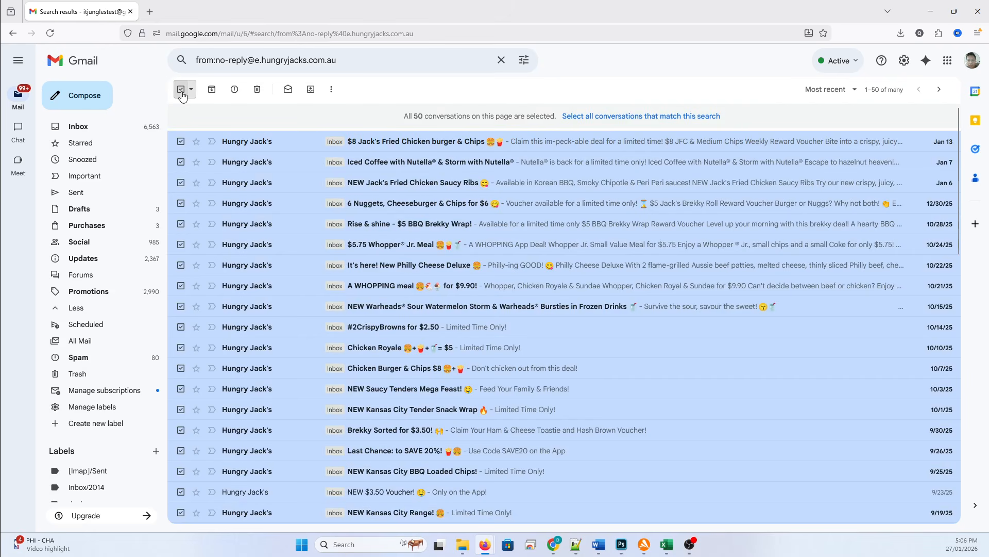
left_click(593, 122)
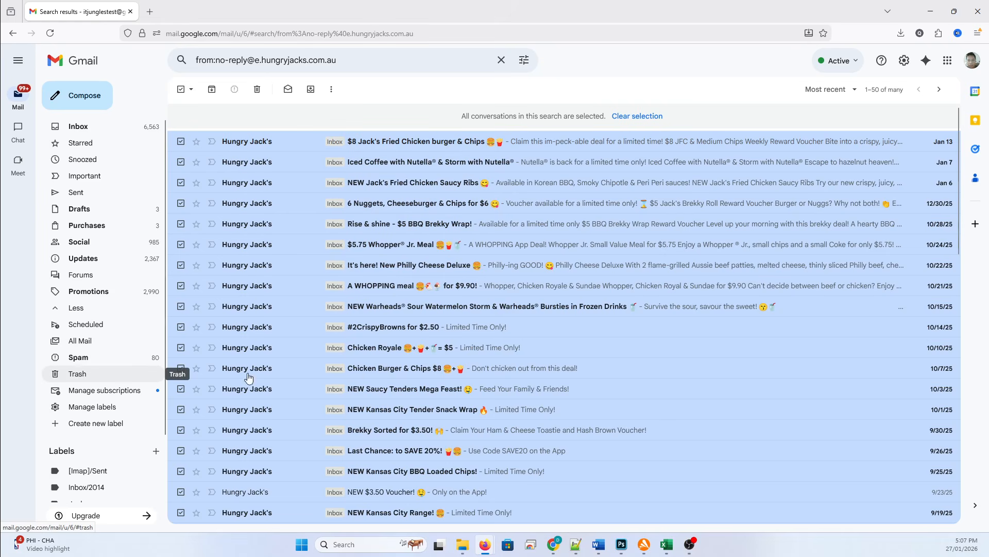
left_click(633, 116)
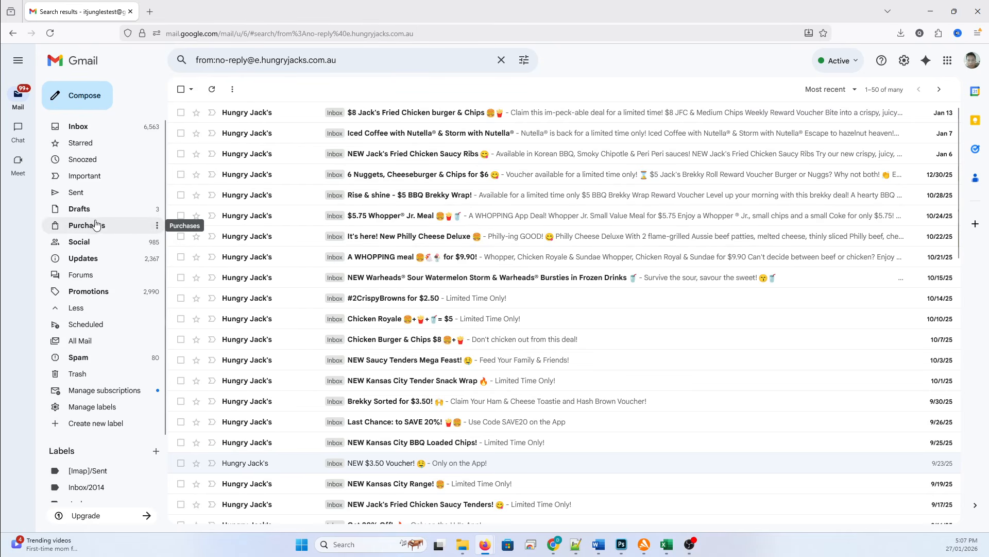
Open the full General settings and examine the smart features options
left_click(905, 62)
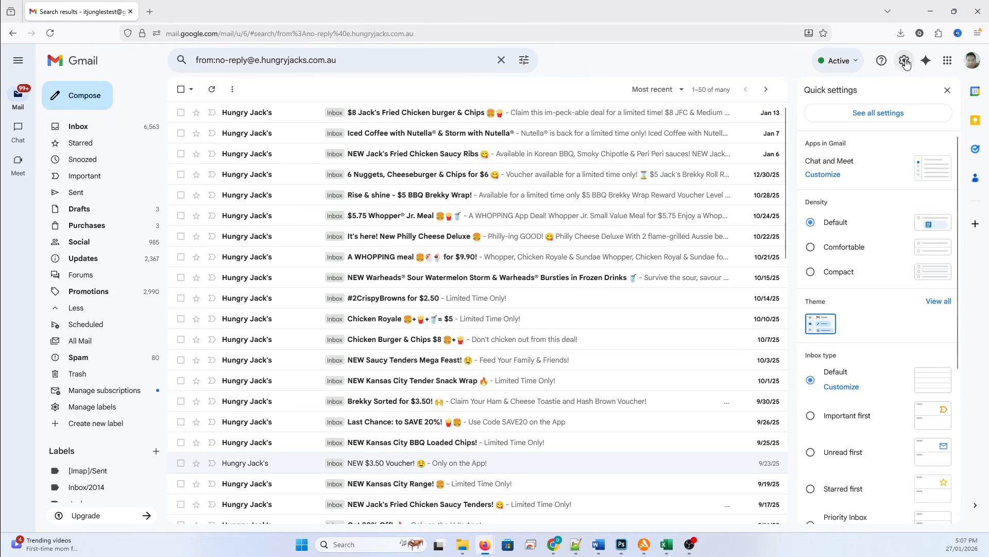
left_click(871, 118)
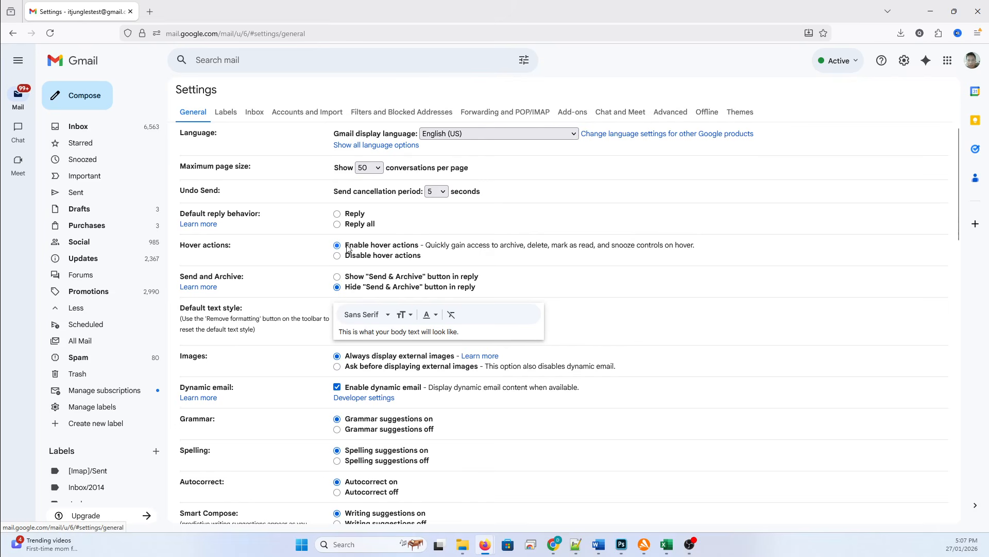
scroll(347, 249, "down", 5)
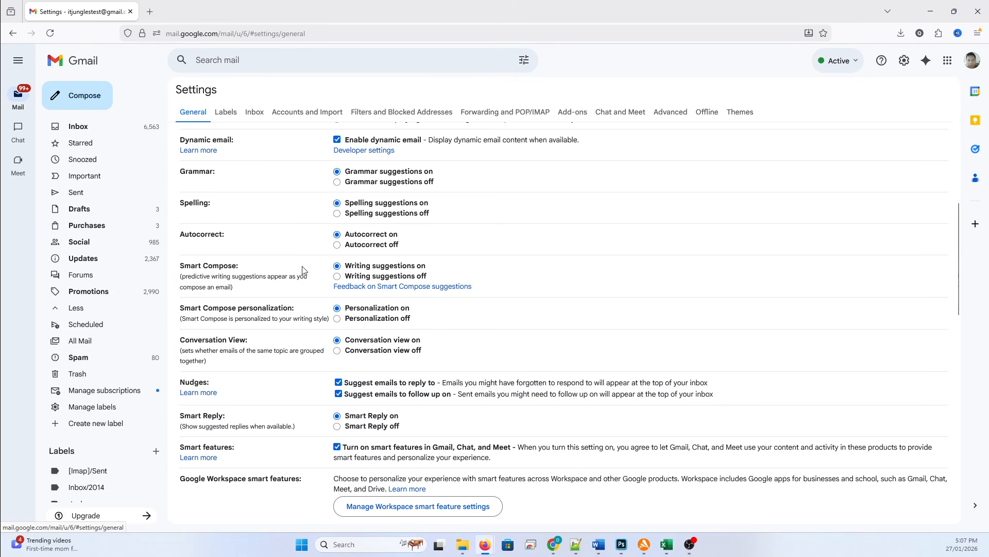
scroll(302, 347, "down", 1)
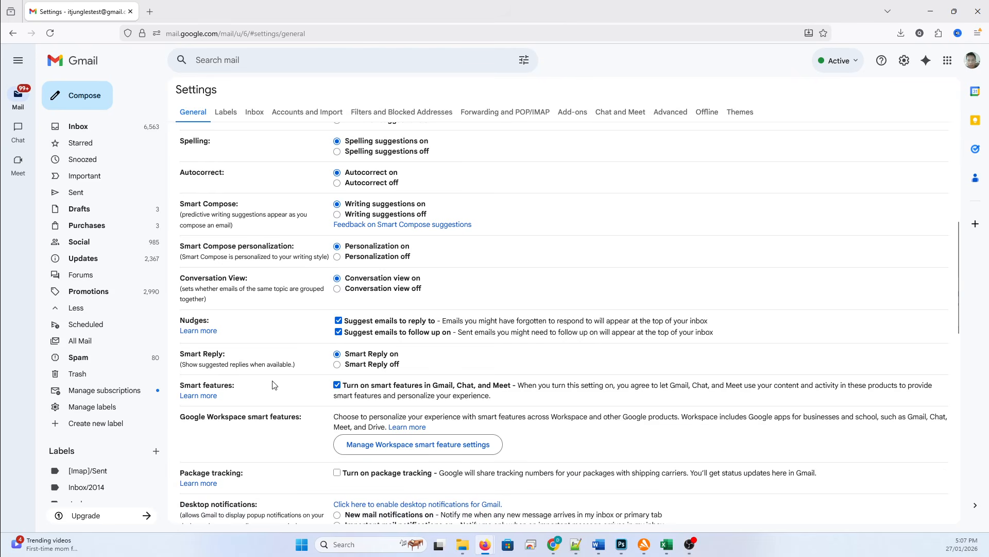
scroll(316, 330, "down", 2)
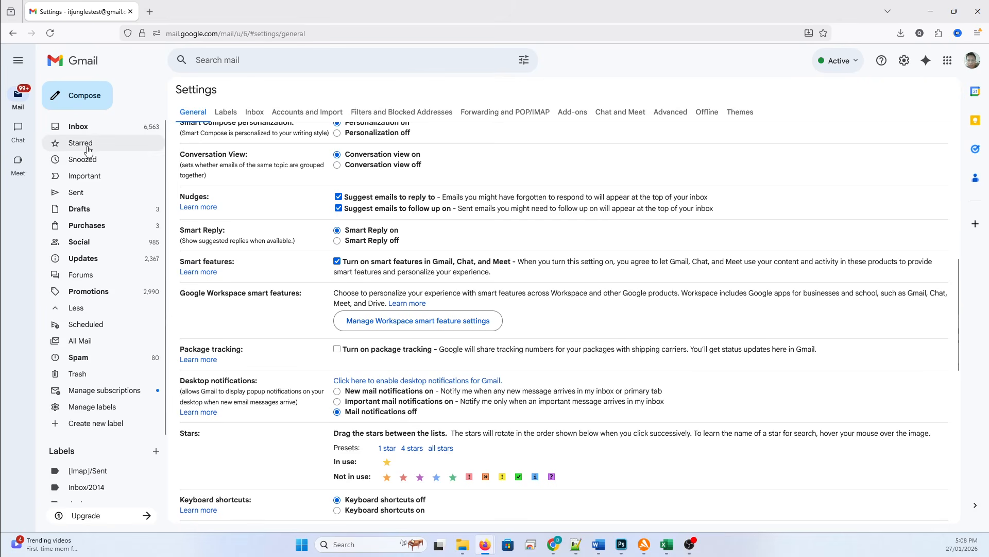
Go through the inbox to the Promotions category, select all of its conversations, and clear the selection
left_click(85, 128)
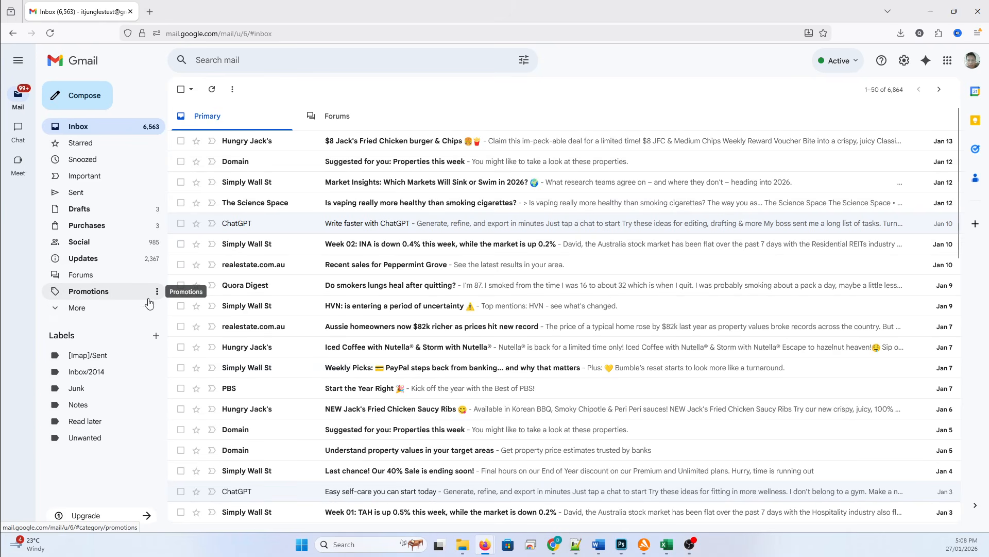
left_click(88, 291)
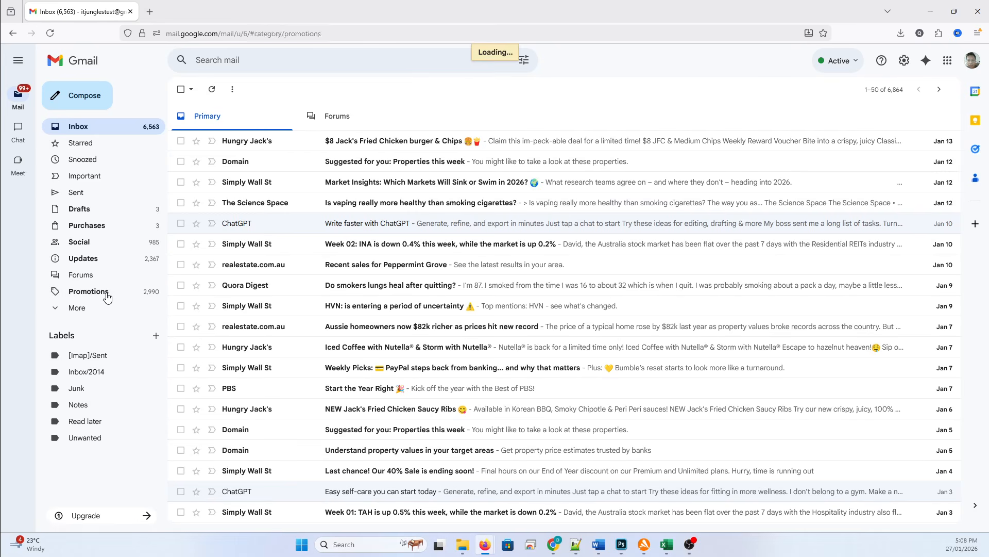
left_click(181, 89)
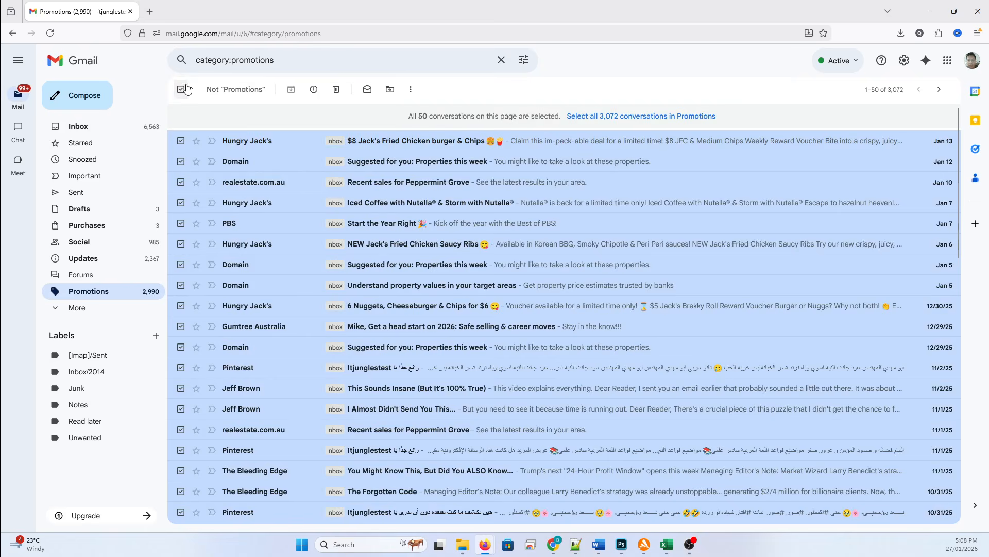
left_click(612, 116)
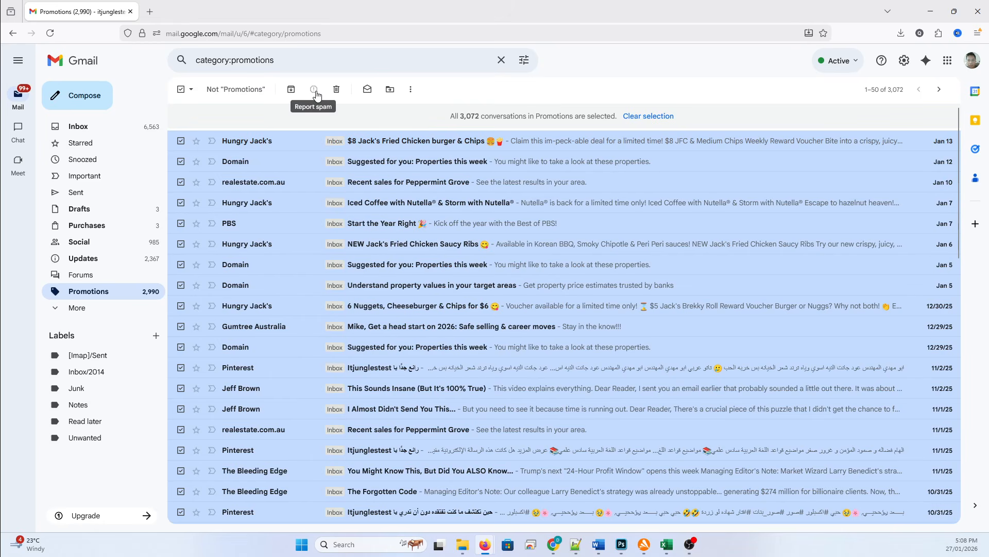
left_click(181, 89)
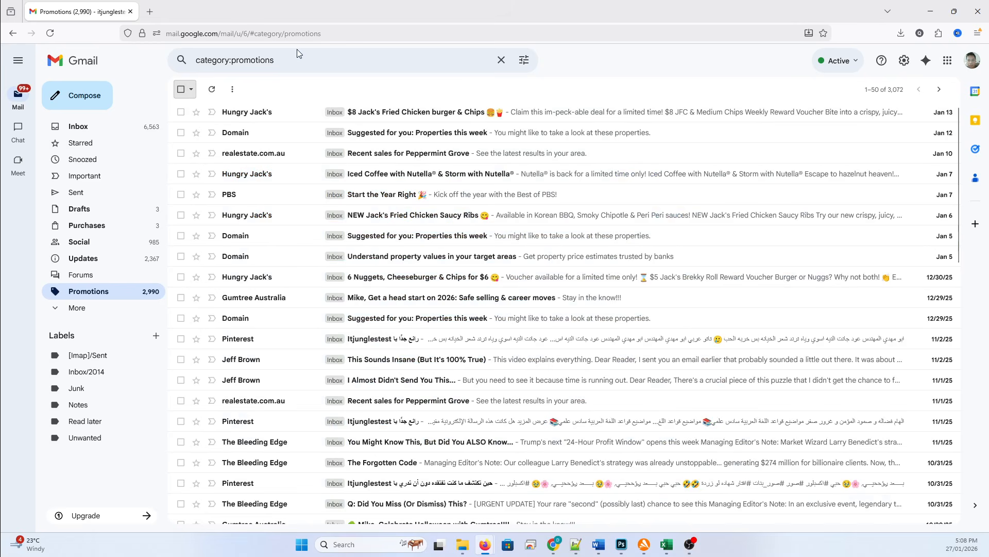
Search all mail for messages with attachments dated within 1 day of 2026/01/27
left_click(500, 60)
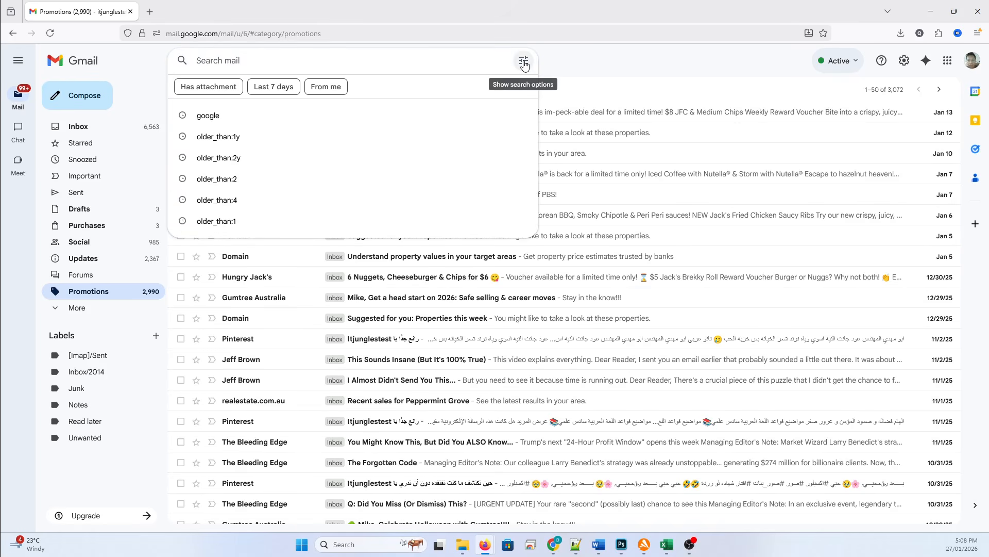
left_click(524, 61)
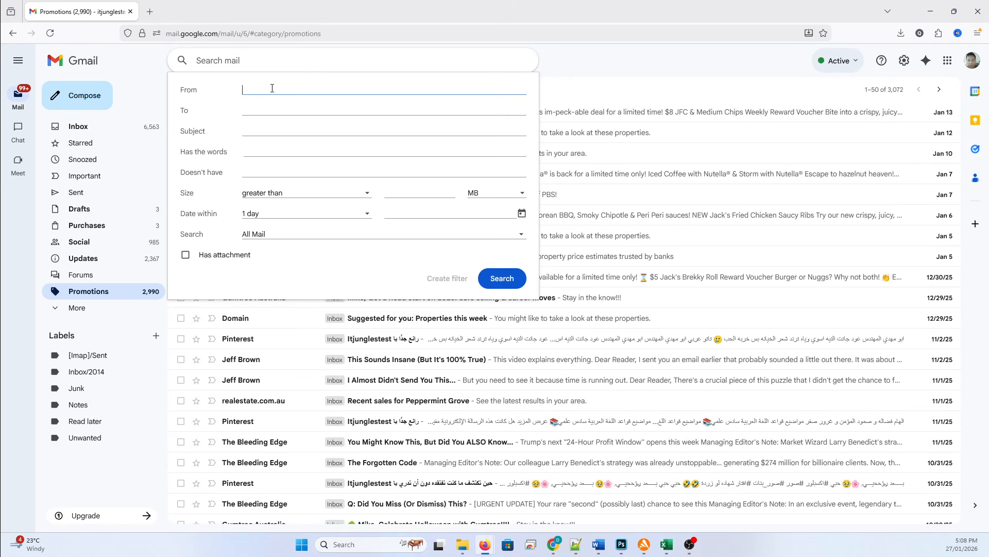
left_click(264, 129)
left_click(294, 218)
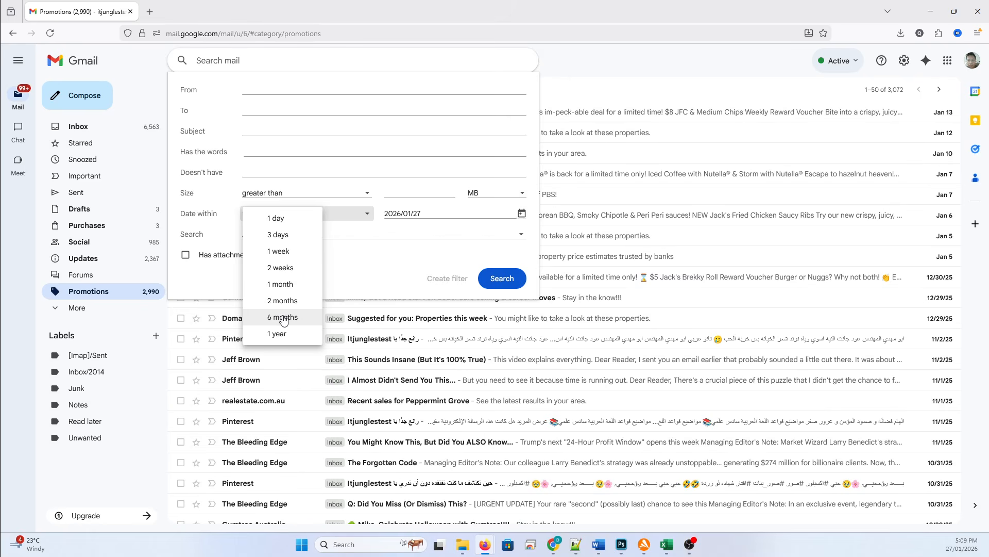
left_click(383, 231)
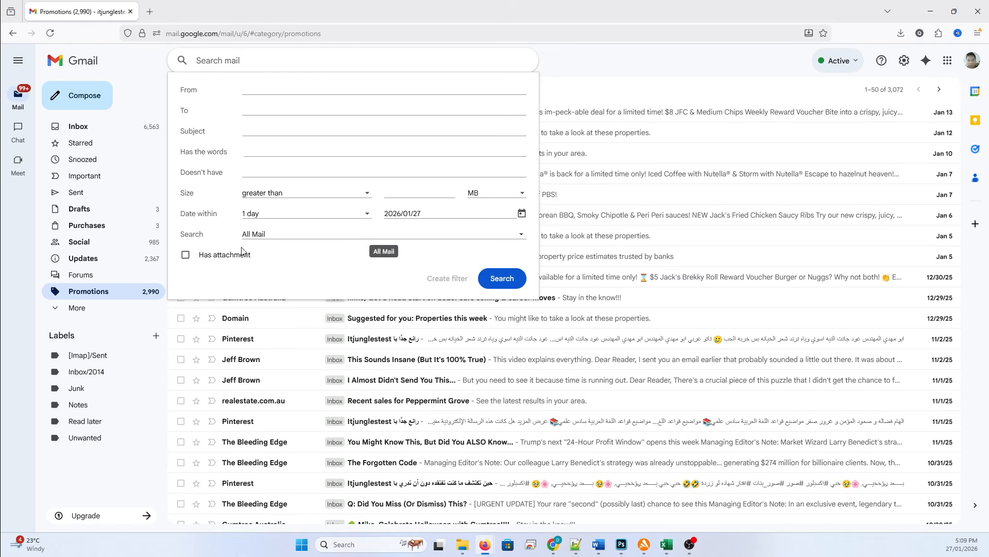
left_click(210, 260)
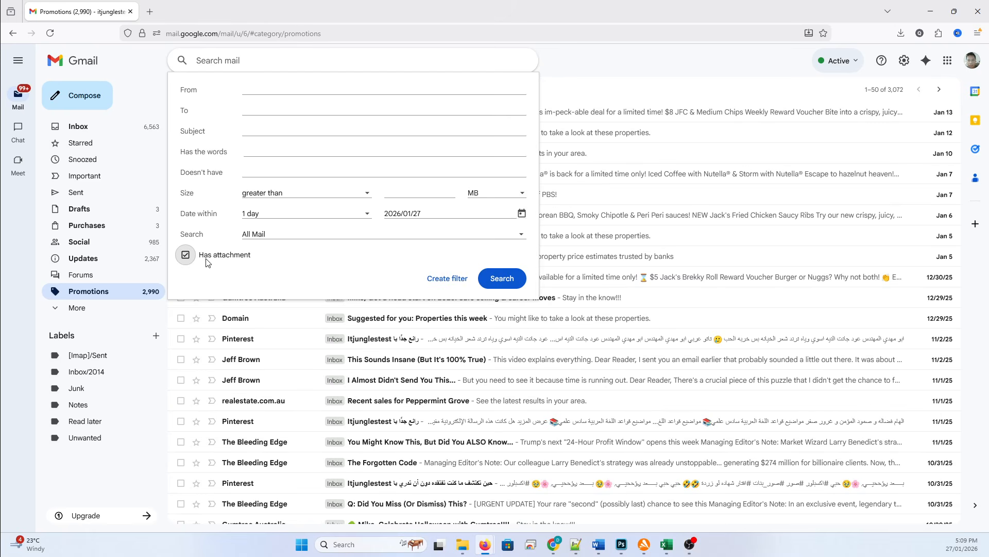
left_click(493, 287)
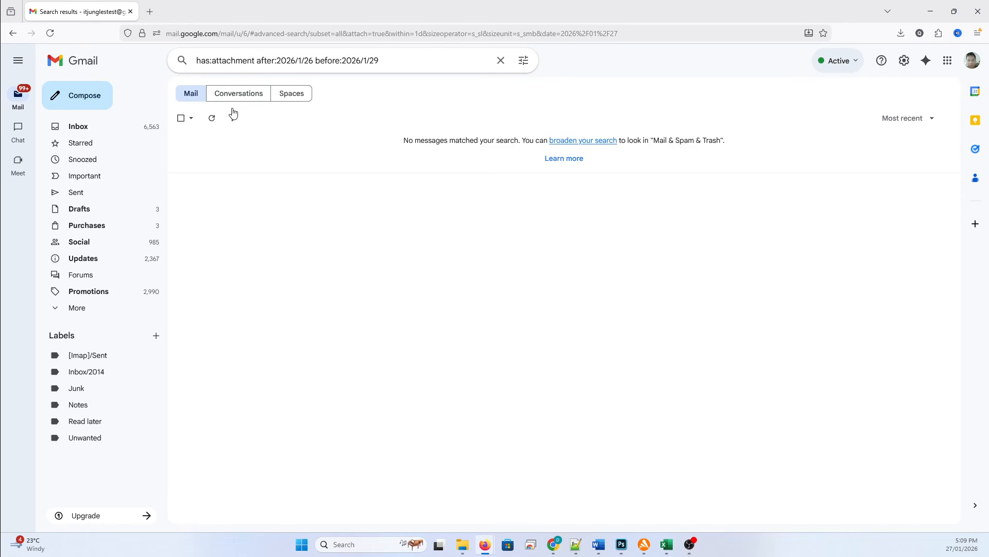
Widen the attachment search's date range to within 1 year of 2026/01/27 and run it
left_click(524, 60)
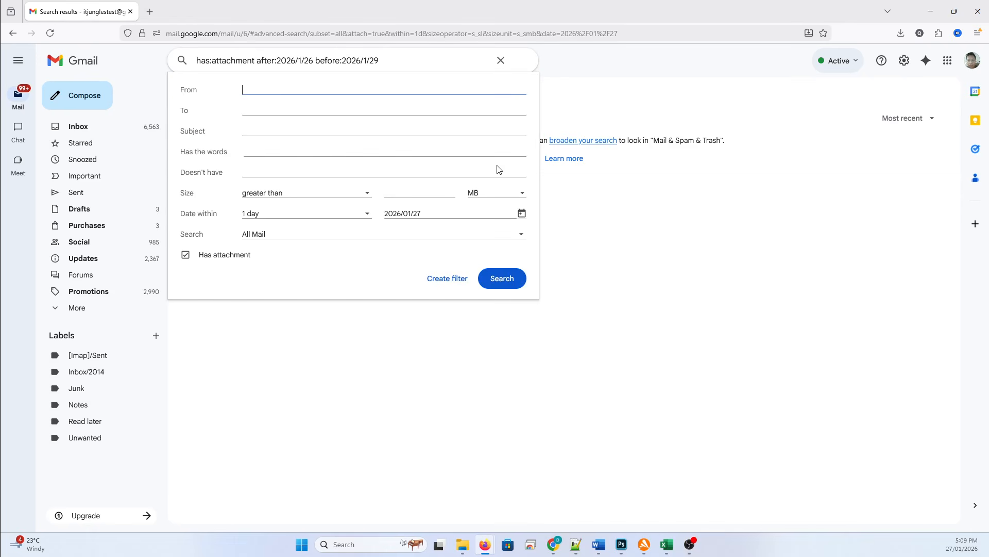
left_click(324, 222)
left_click(281, 223)
left_click(360, 215)
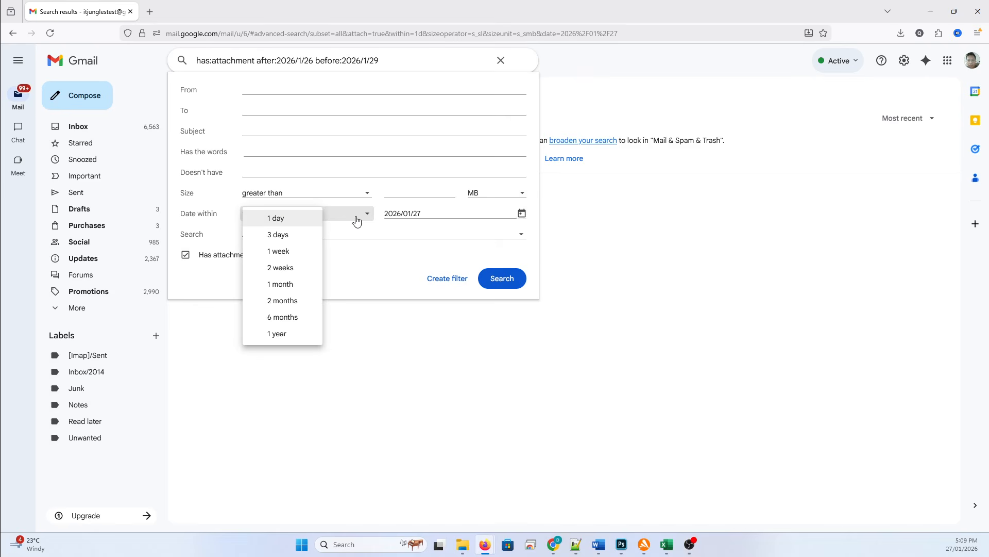
left_click(282, 334)
left_click(508, 282)
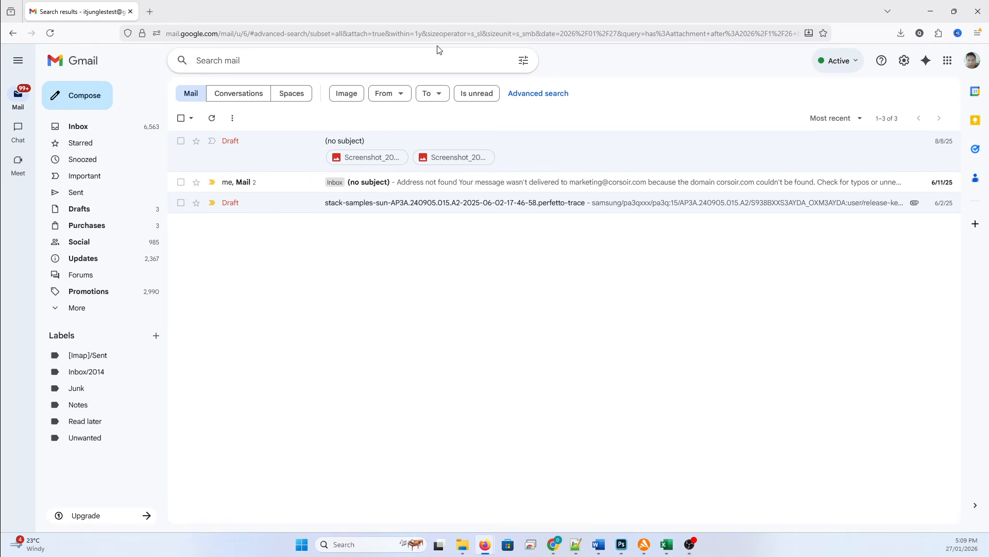
left_click(228, 59)
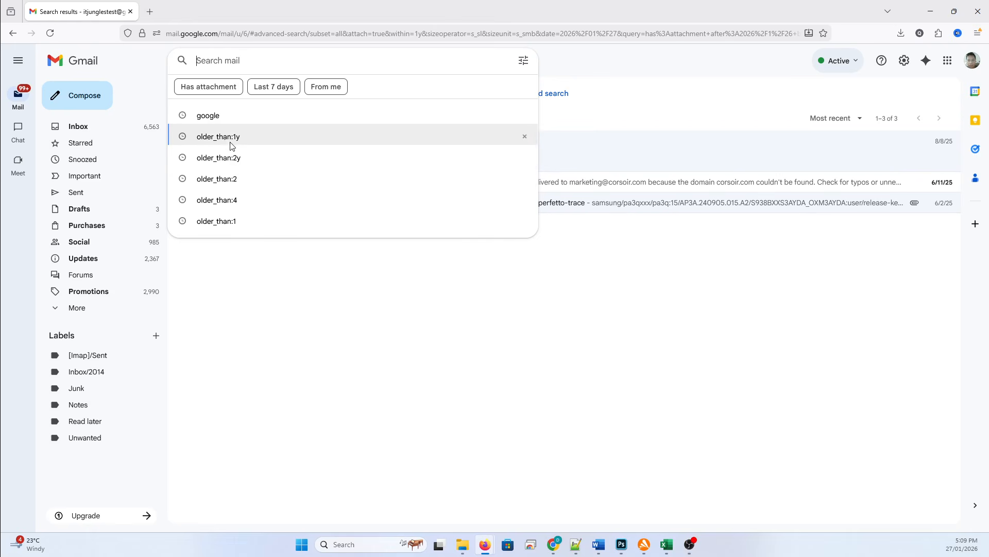
left_click(328, 275)
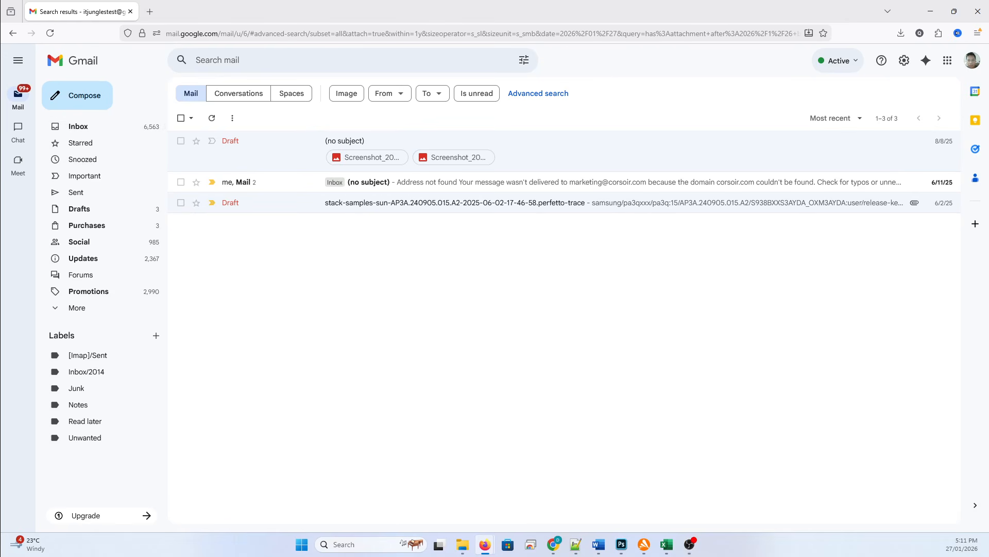
key("alt+Tab")
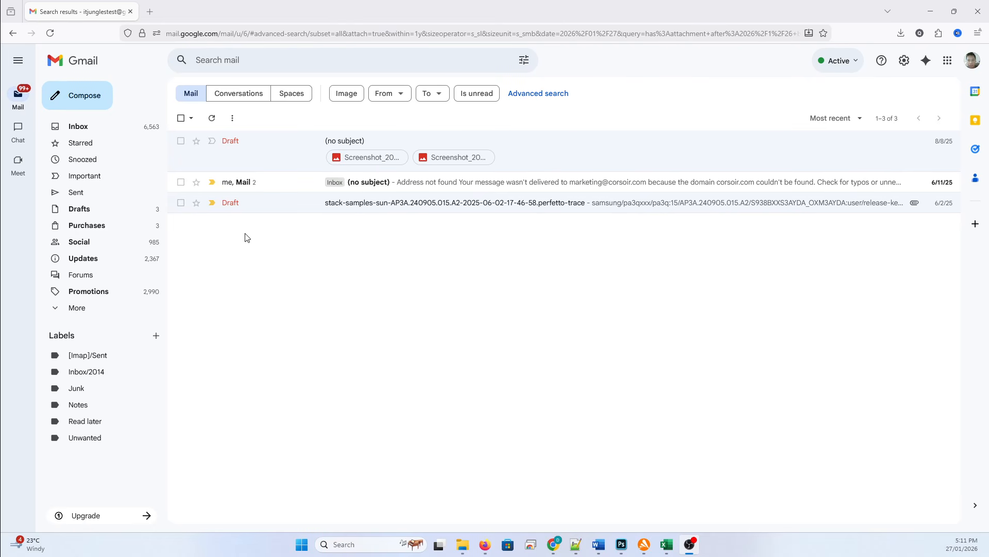
Archive the first three inbox messages, from Hungry Jack's, Domain and Simply Wall St
left_click(76, 129)
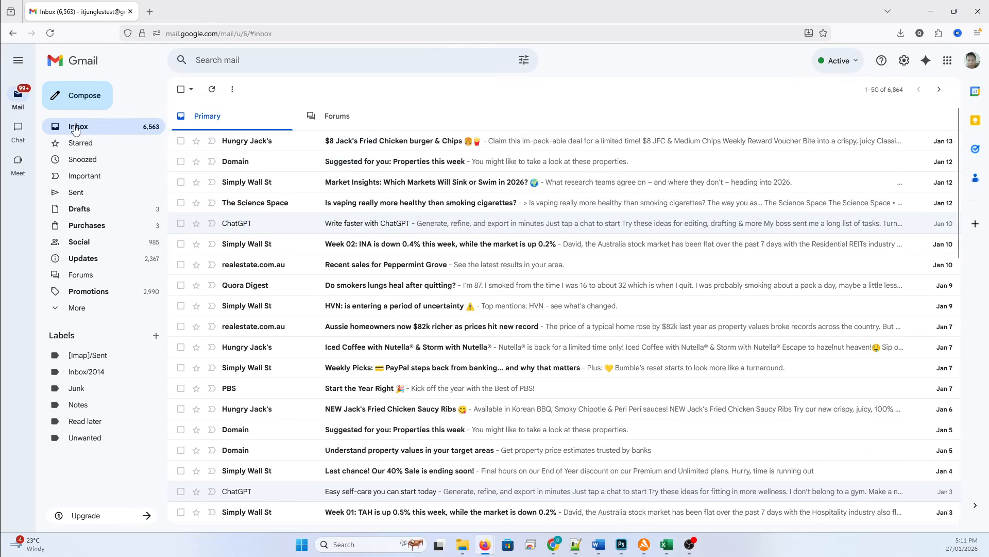
left_click(181, 141)
left_click(181, 161)
left_click(181, 182)
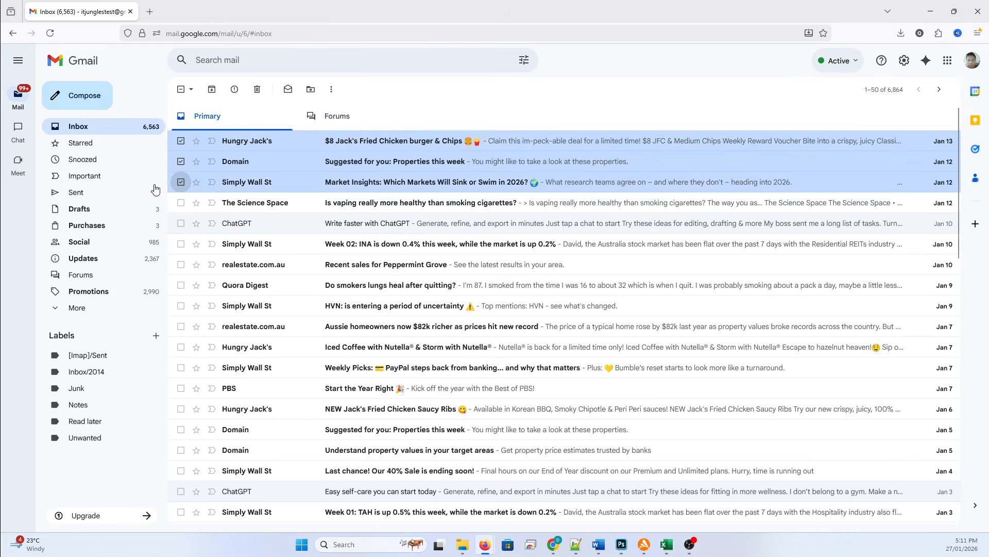
left_click(212, 90)
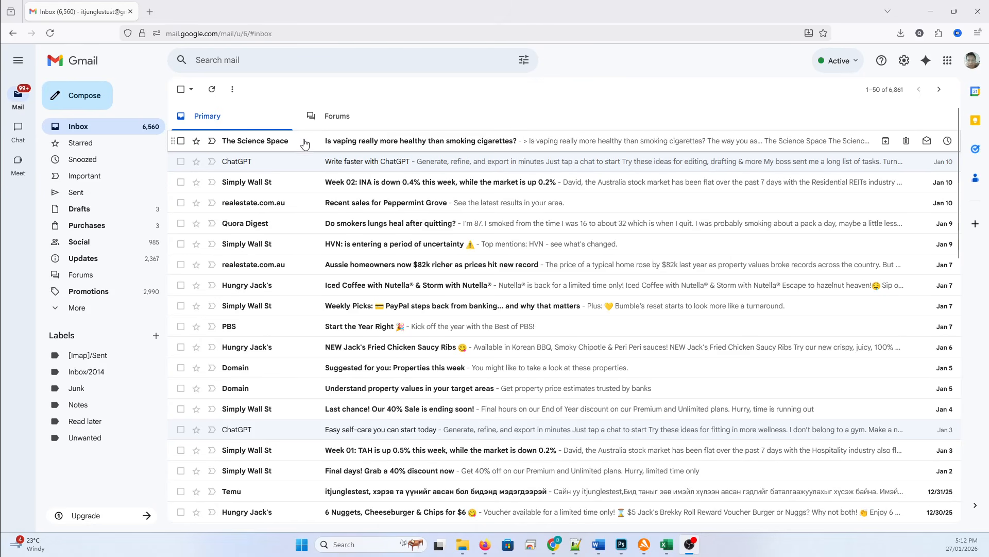
Open the inbox email from The Science Space about vaping versus smoking cigarettes
left_click(257, 143)
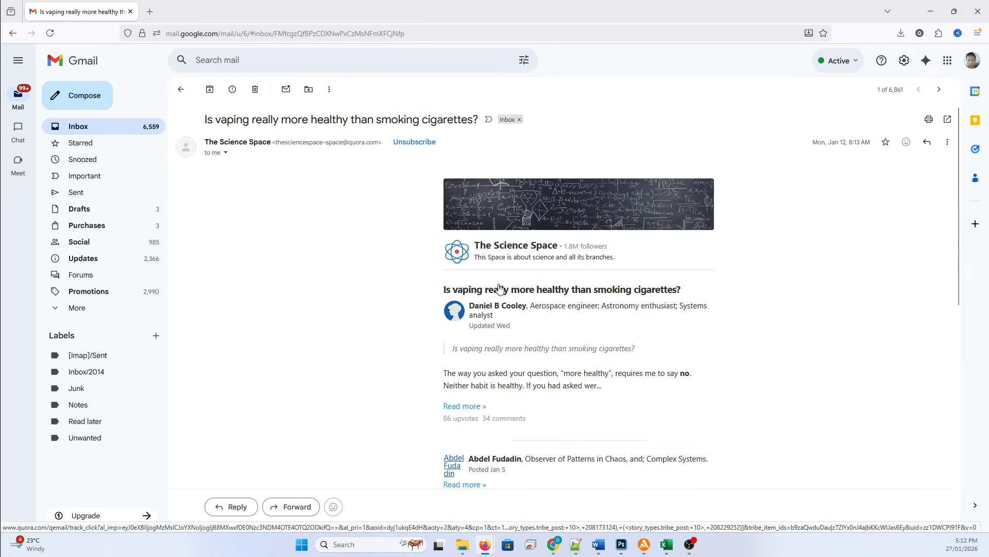
scroll(483, 297, "down", 3)
scroll(484, 297, "down", 3)
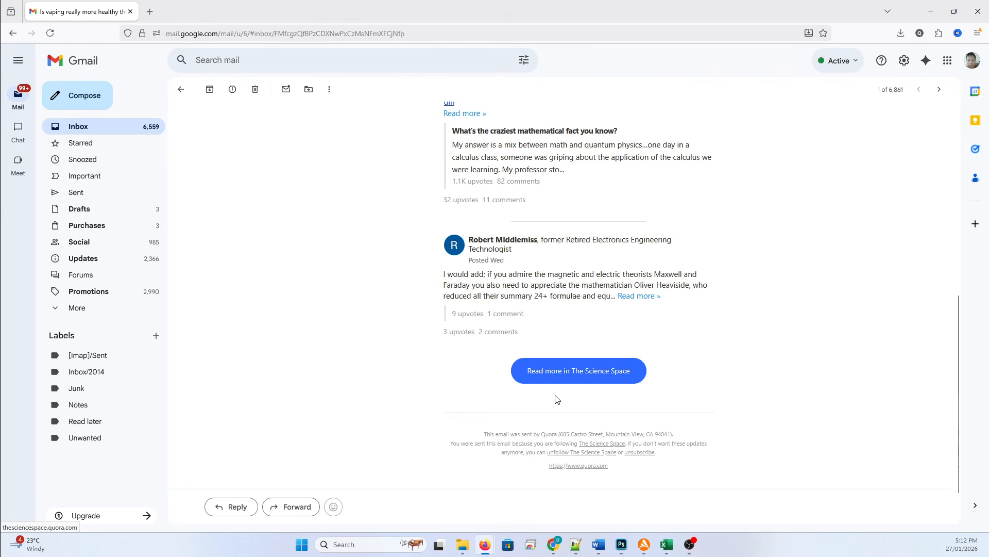
scroll(555, 397, "down", 1)
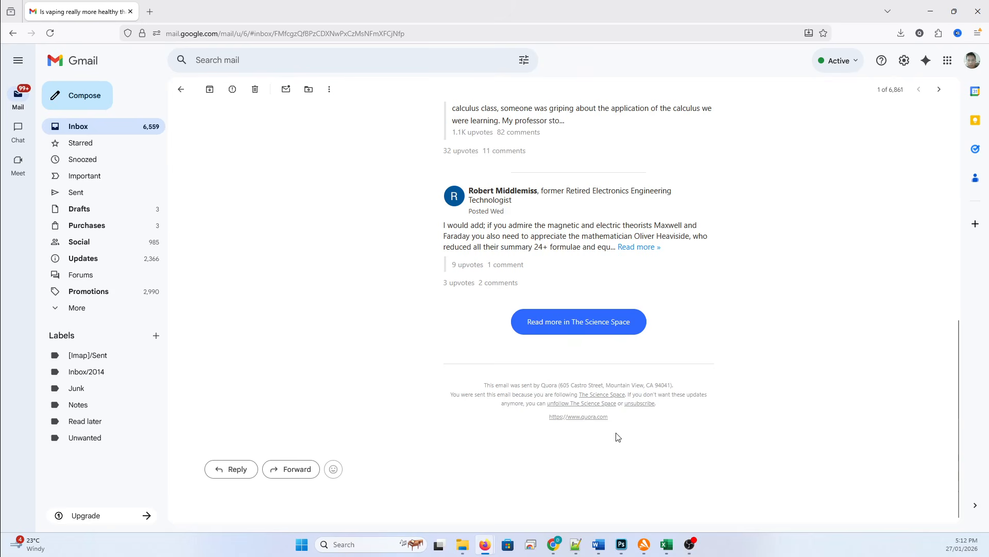
left_click(638, 404)
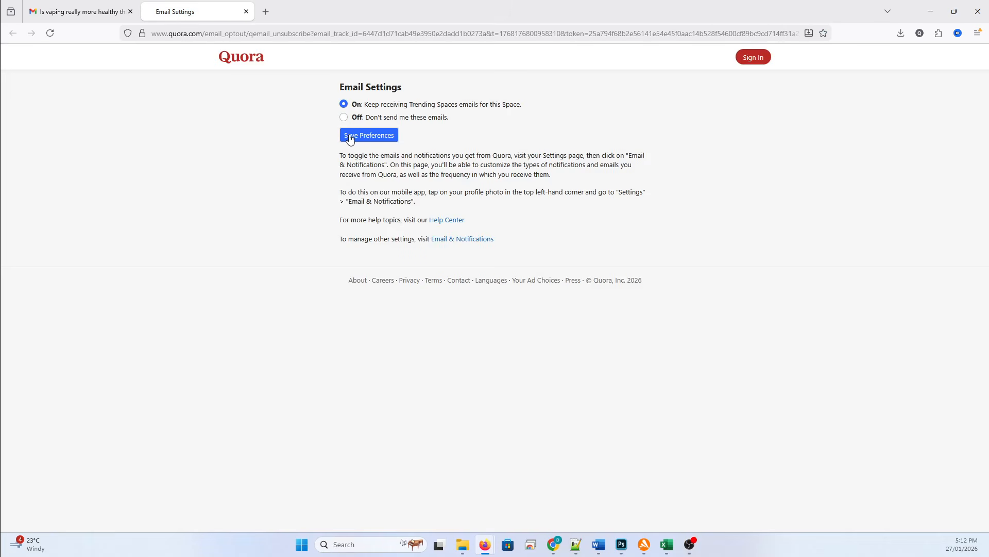
left_click(344, 118)
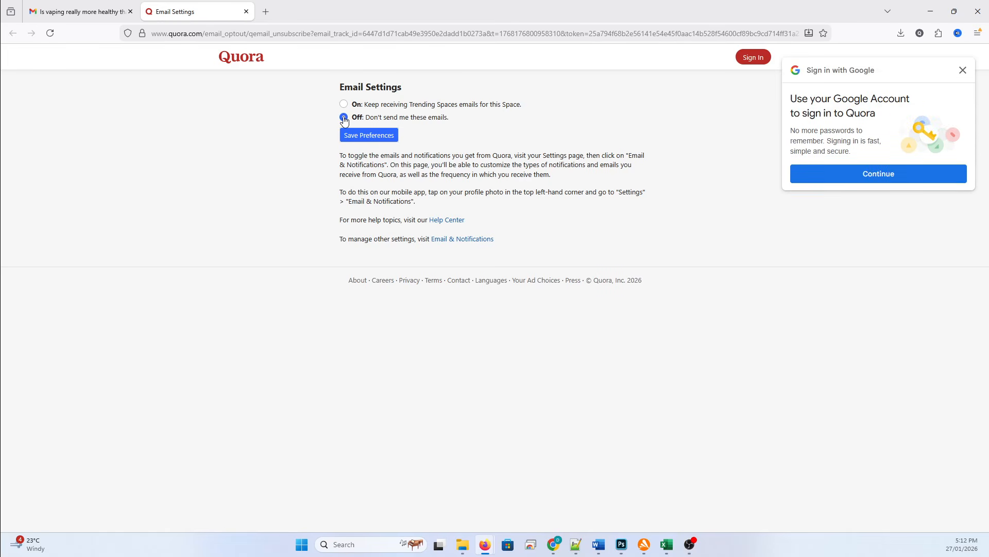
left_click(357, 141)
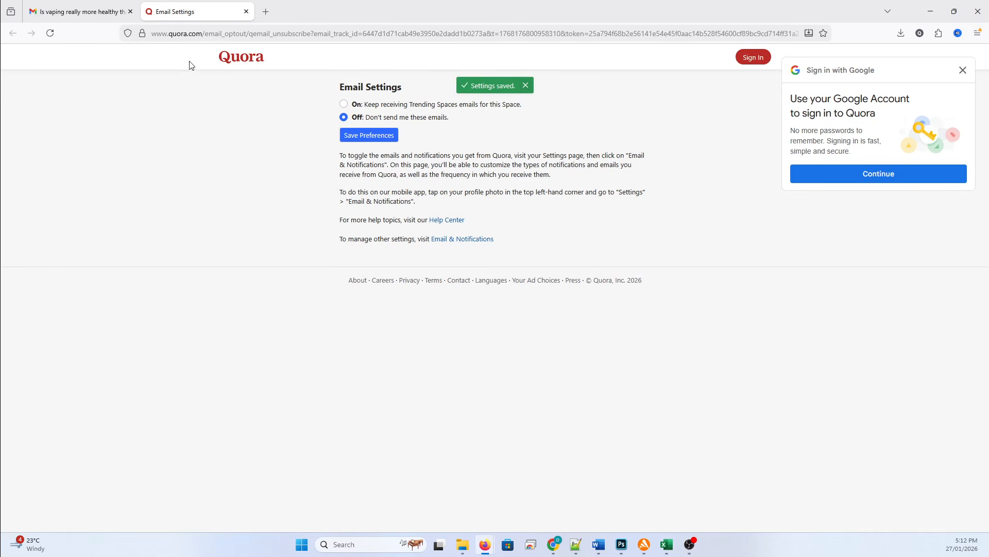
Return to Gmail and delete all conversations in the Promotions category, including those beyond the current page, confirming the bulk action
left_click(78, 13)
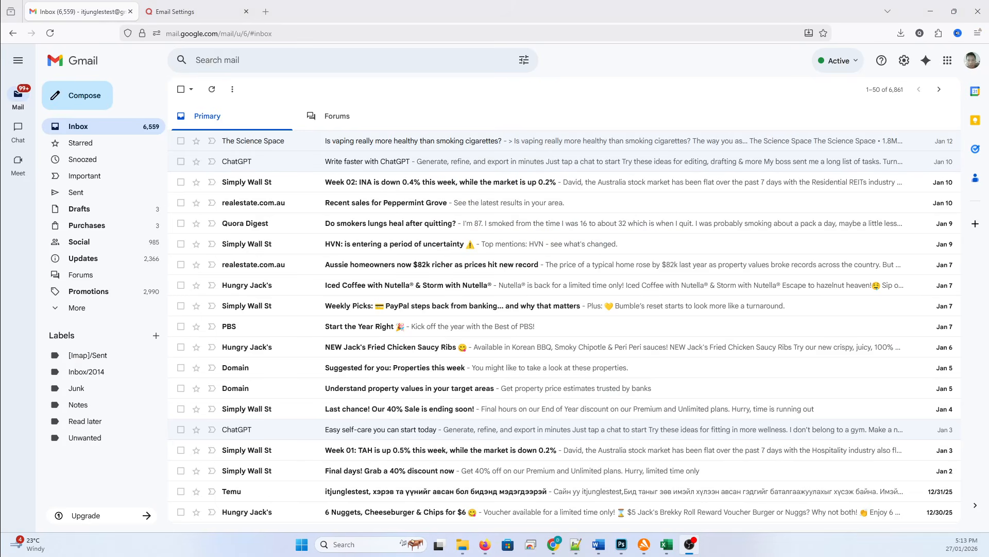
left_click(80, 295)
left_click(182, 90)
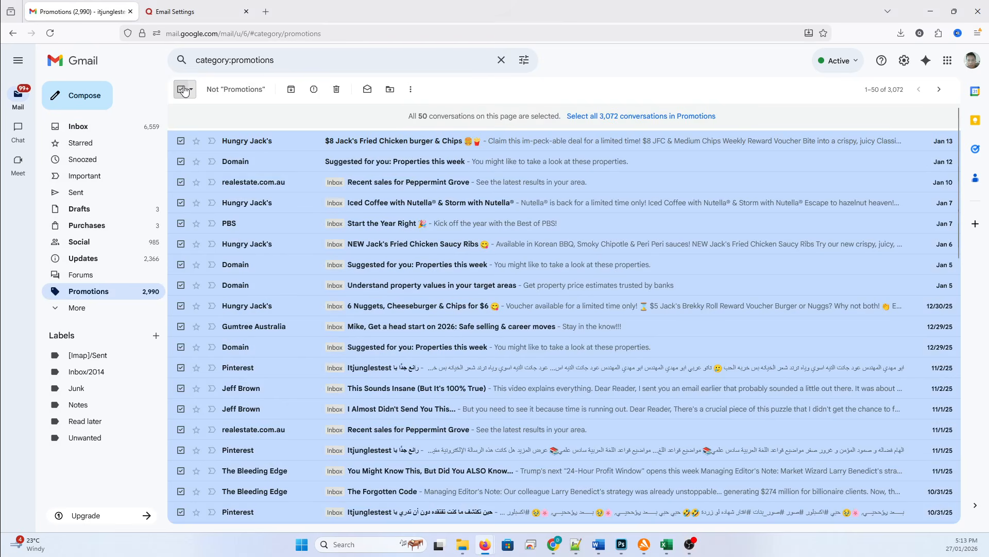
left_click(595, 119)
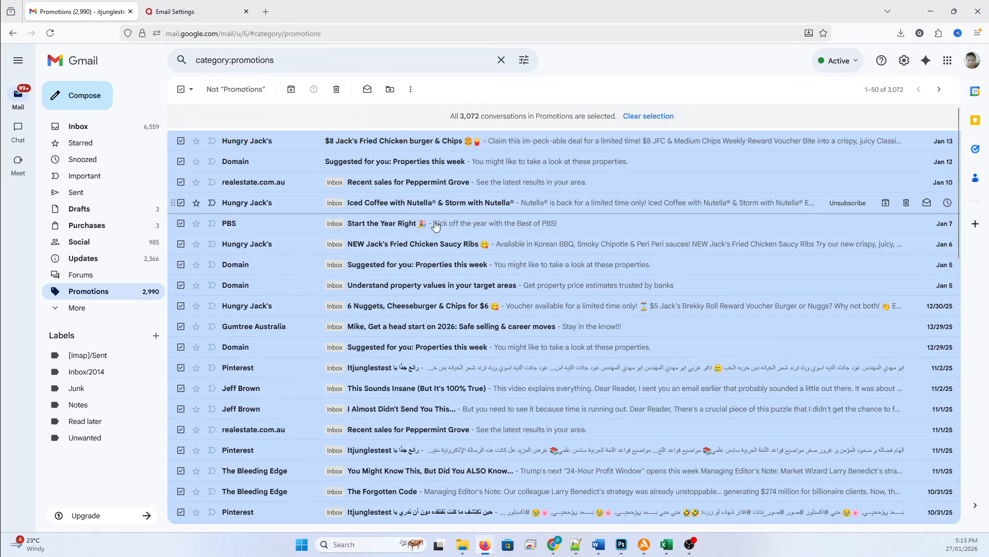
left_click(336, 89)
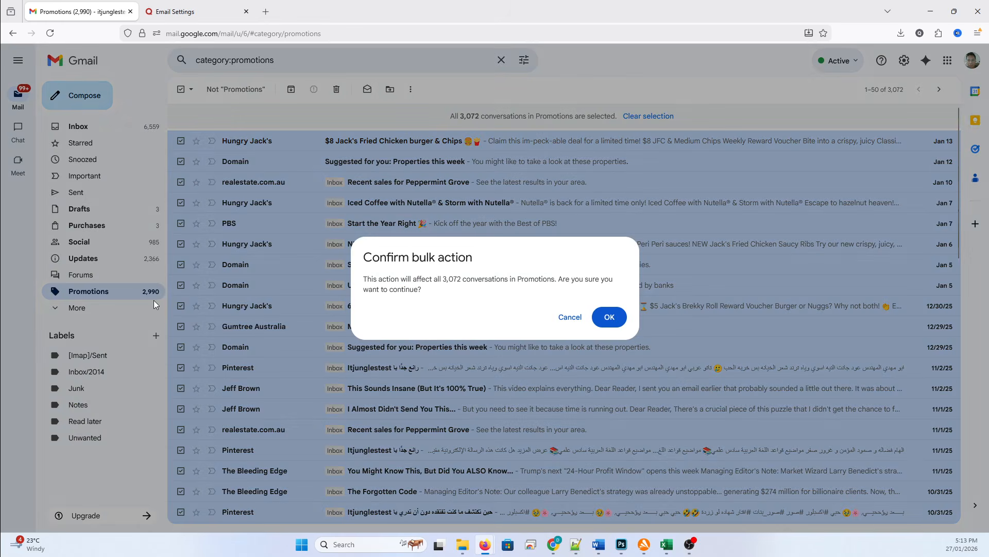
left_click(610, 317)
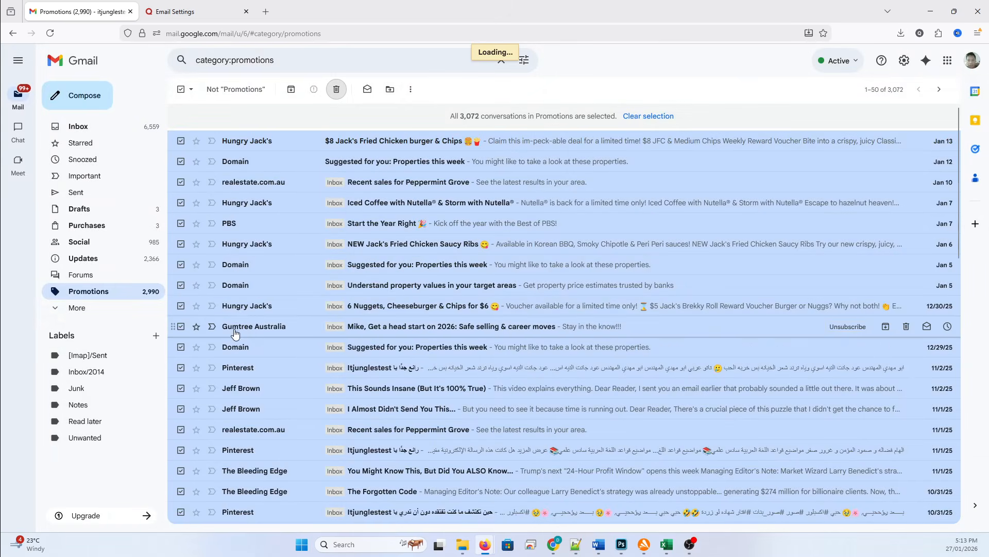
Permanently delete all conversations in Trash, including those beyond the current page, and confirm the deletion
left_click(85, 310)
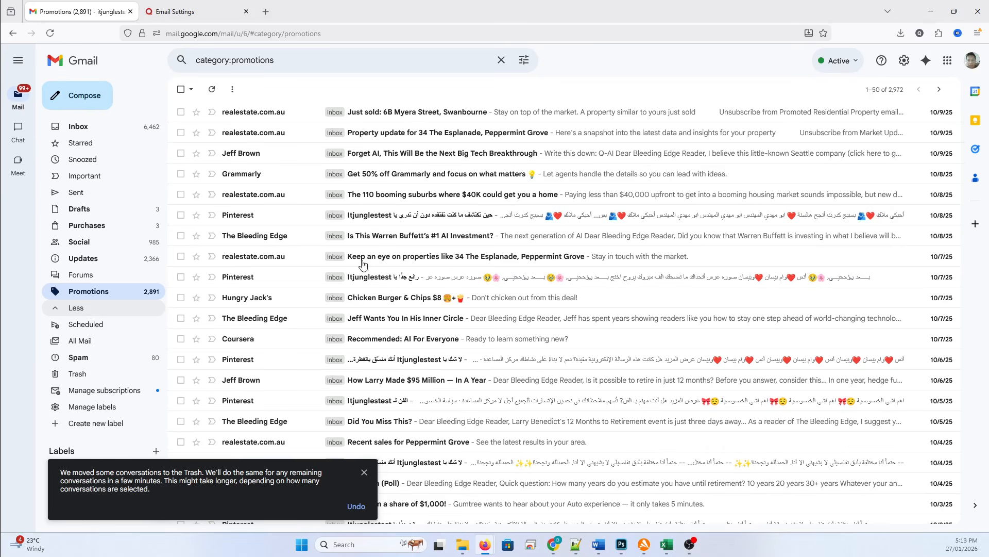
left_click(79, 376)
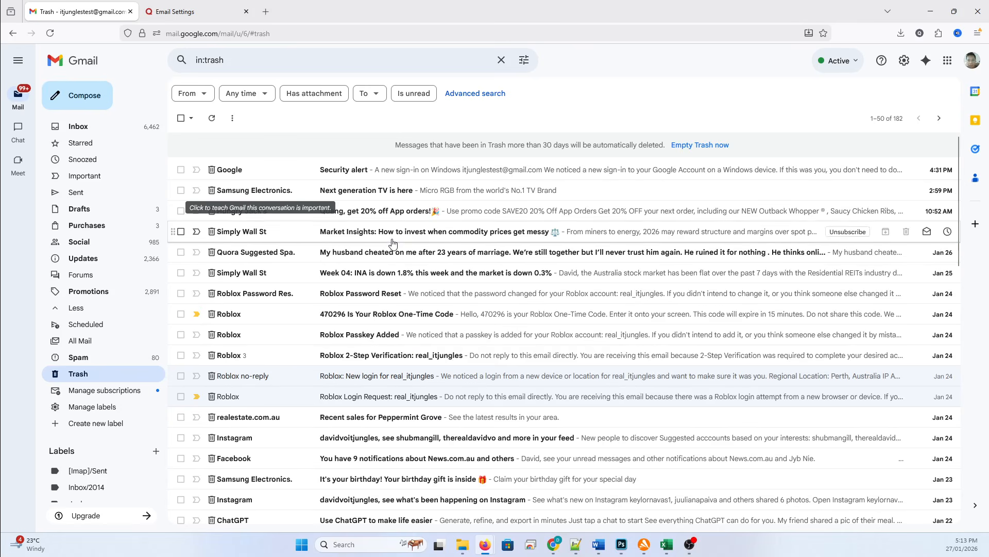
left_click(181, 118)
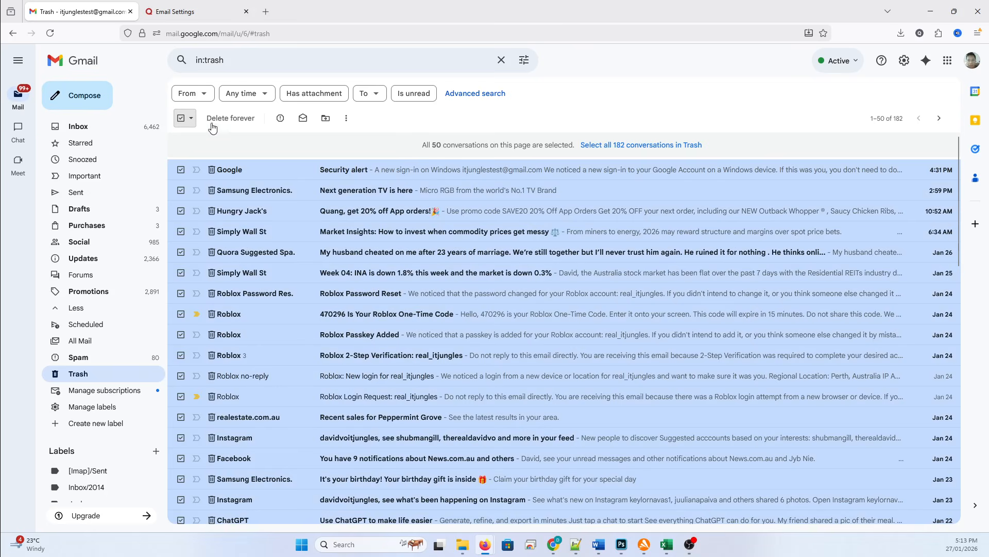
left_click(646, 147)
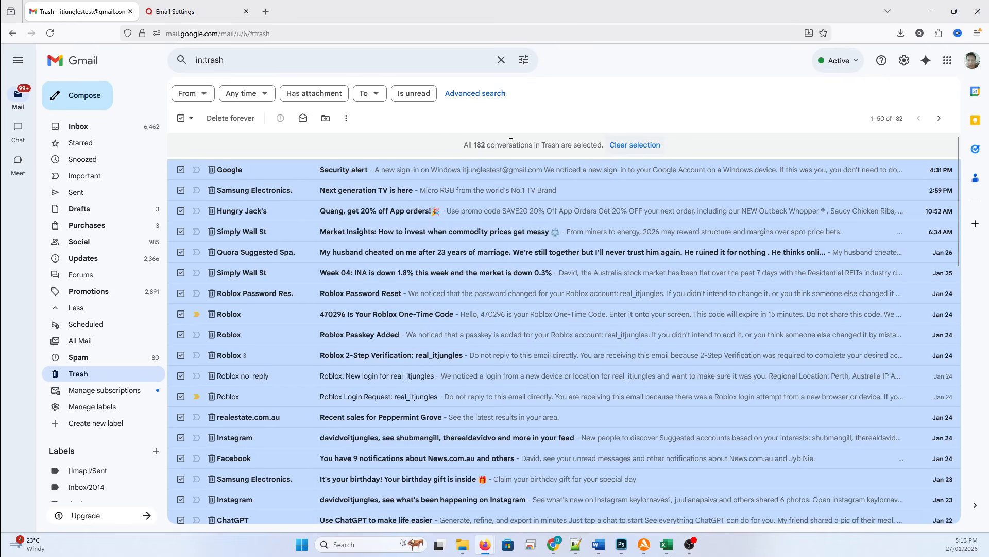
left_click(230, 118)
left_click(608, 319)
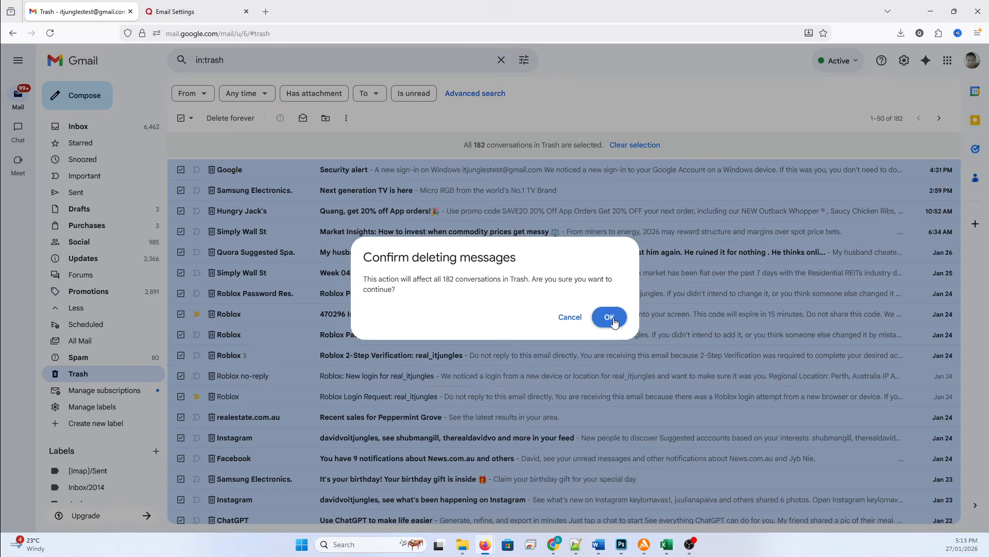